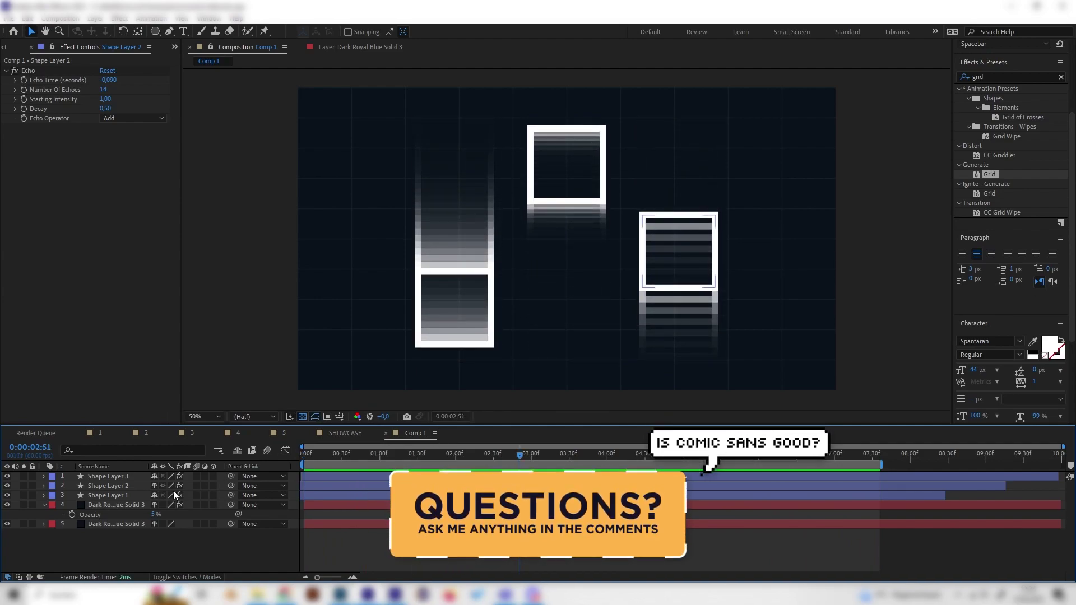
Delete Shape Layer 2 and Shape Layer 3, leaving only Shape Layer 1
left_click(120, 487)
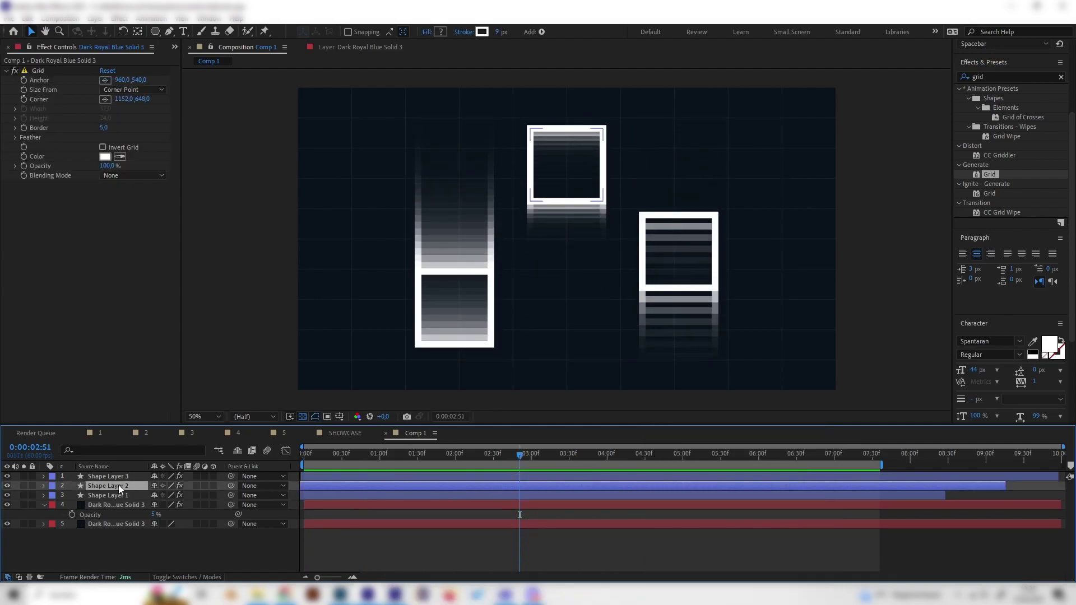
key("Delete")
left_click(112, 478)
key("Delete")
Remove the Echo effect from Shape Layer 1 so the square has no trails
left_click(133, 476)
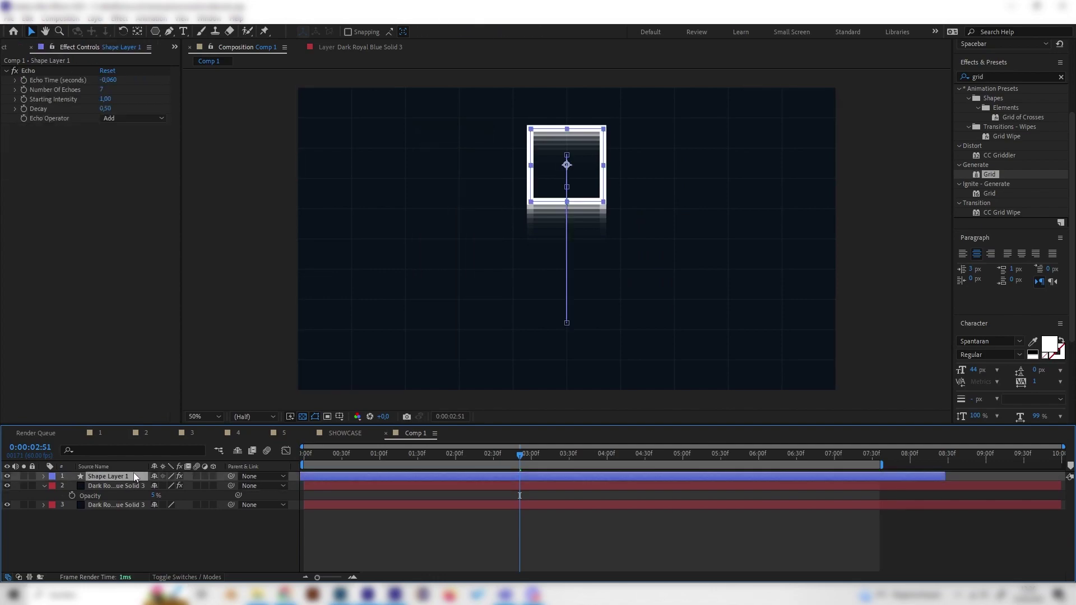
left_click(14, 71)
left_click(50, 70)
key("Delete")
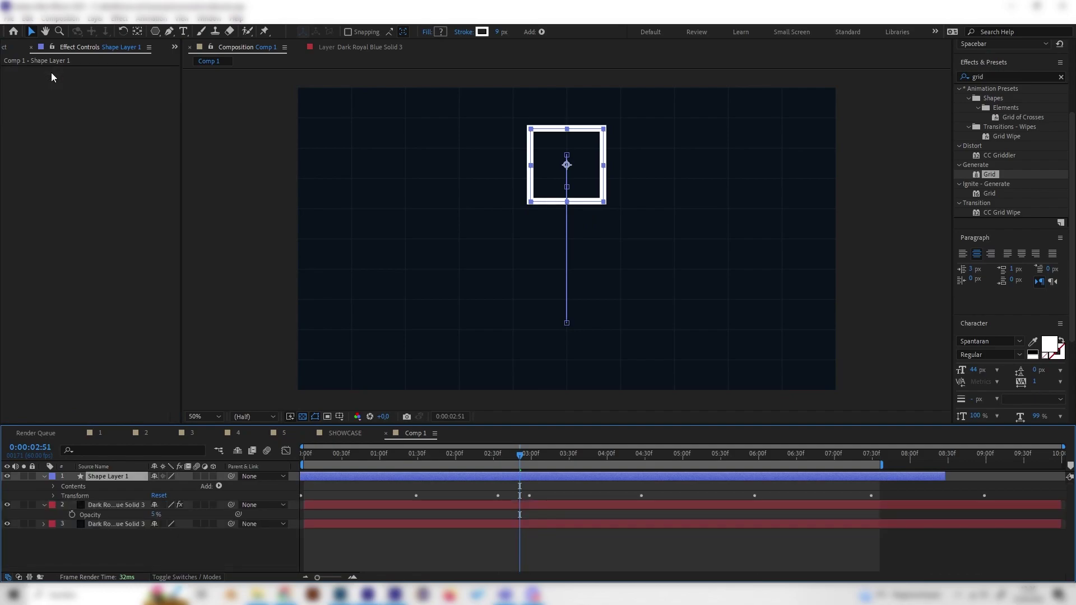
left_click(202, 546)
Preview the plain square from the start and clear the old grid search in Effects & Presets
left_click(303, 459)
key("space")
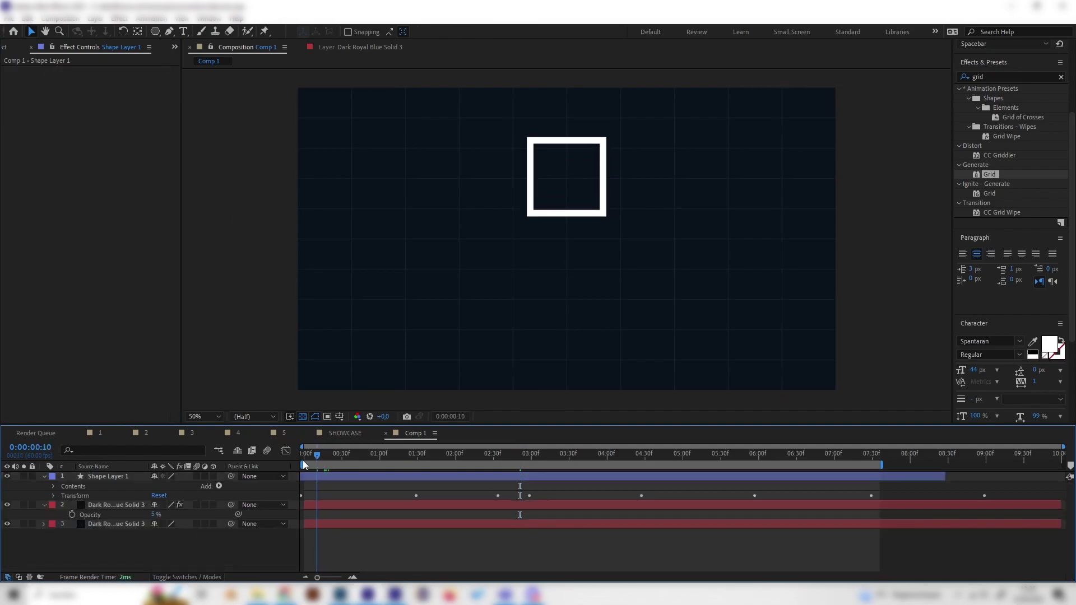
left_click(113, 480)
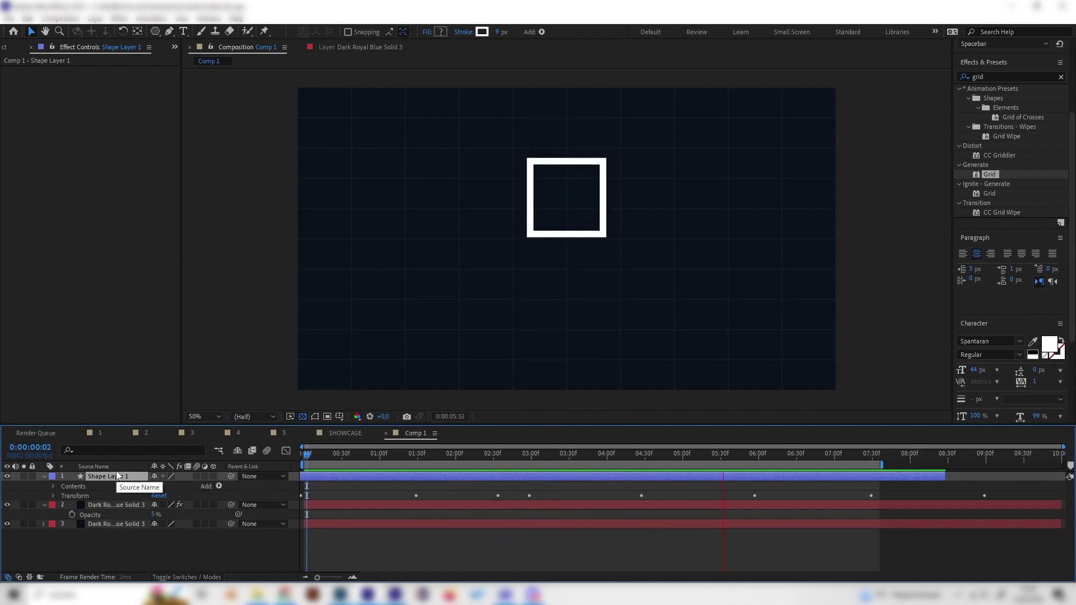
key("space")
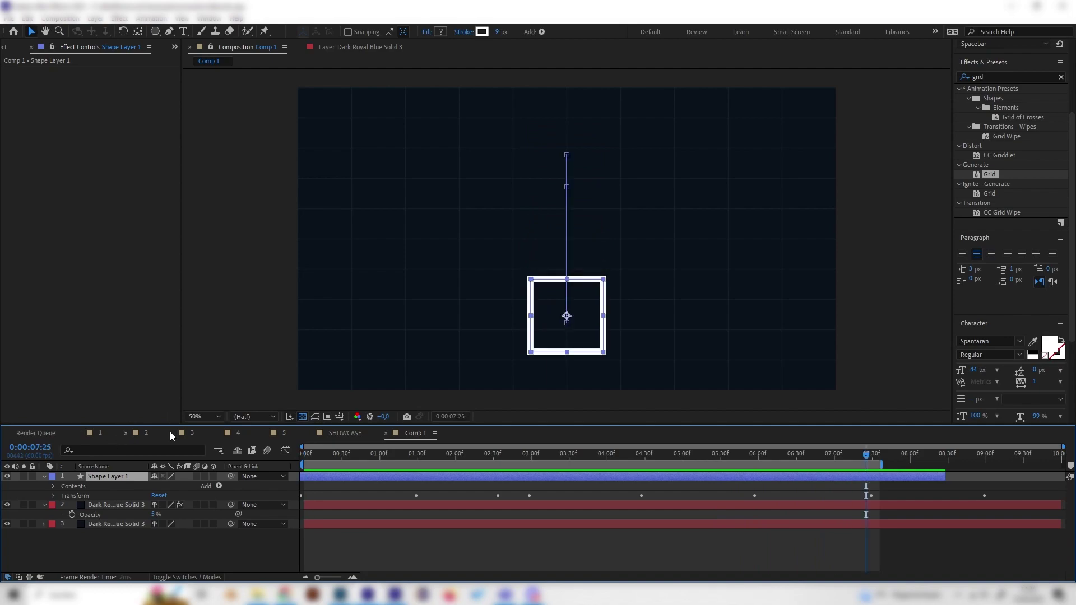
key("ctrl+7")
key("BackSpace")
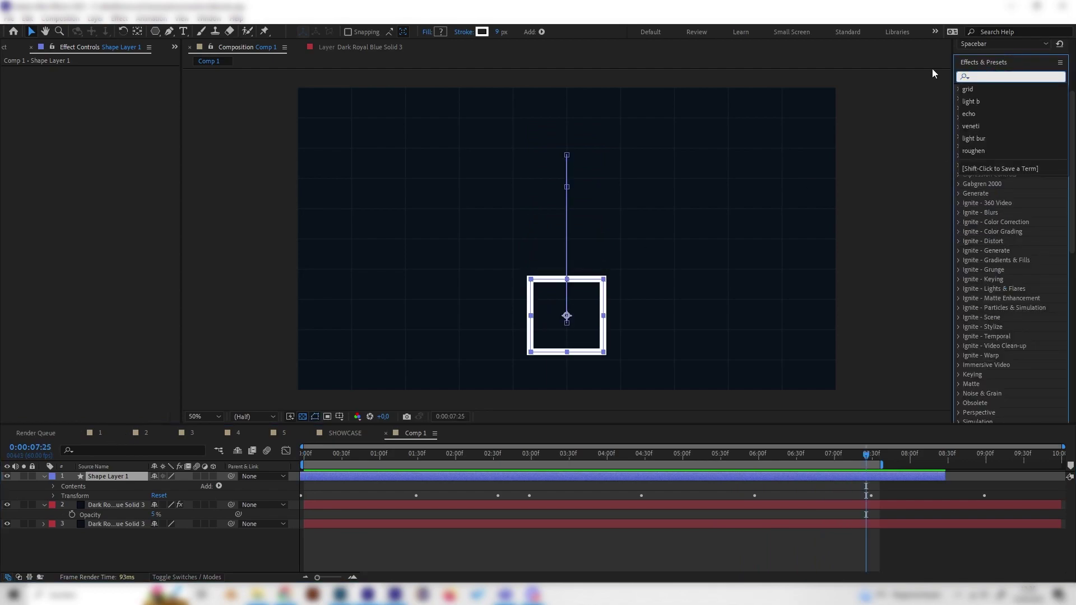
Apply Time > Echo at default settings to Shape Layer 1 and preview from the start
type("ech")
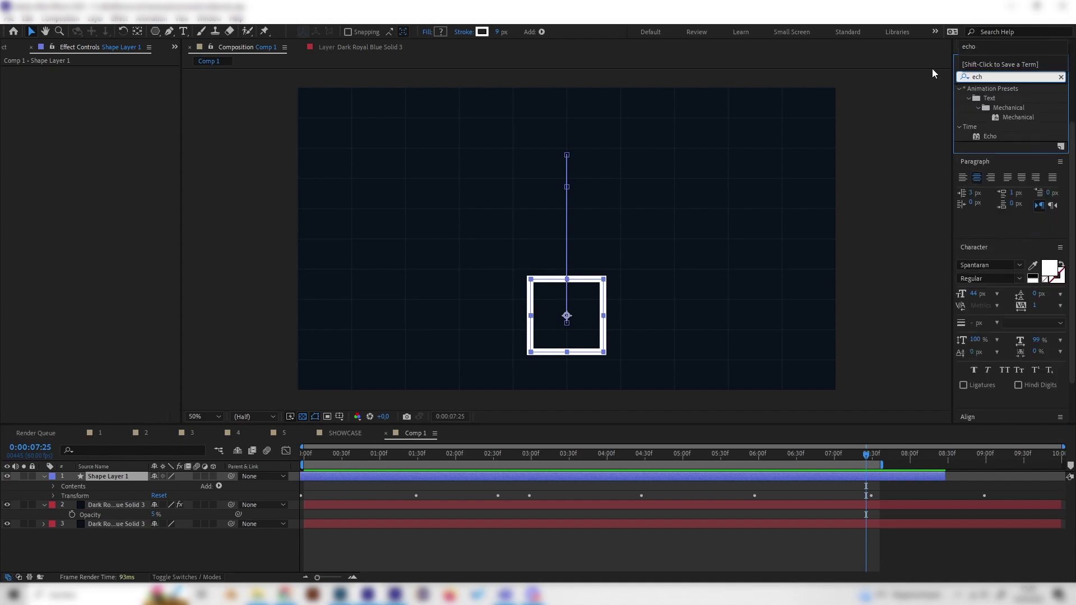
type("o")
left_click(990, 97)
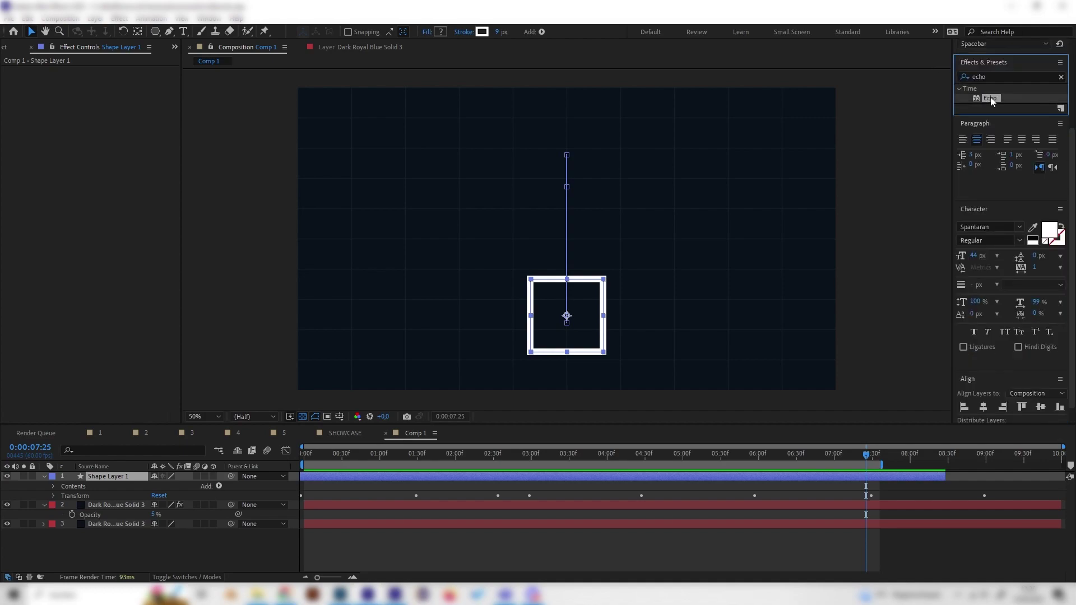
left_click_drag(23, 400, 124, 476)
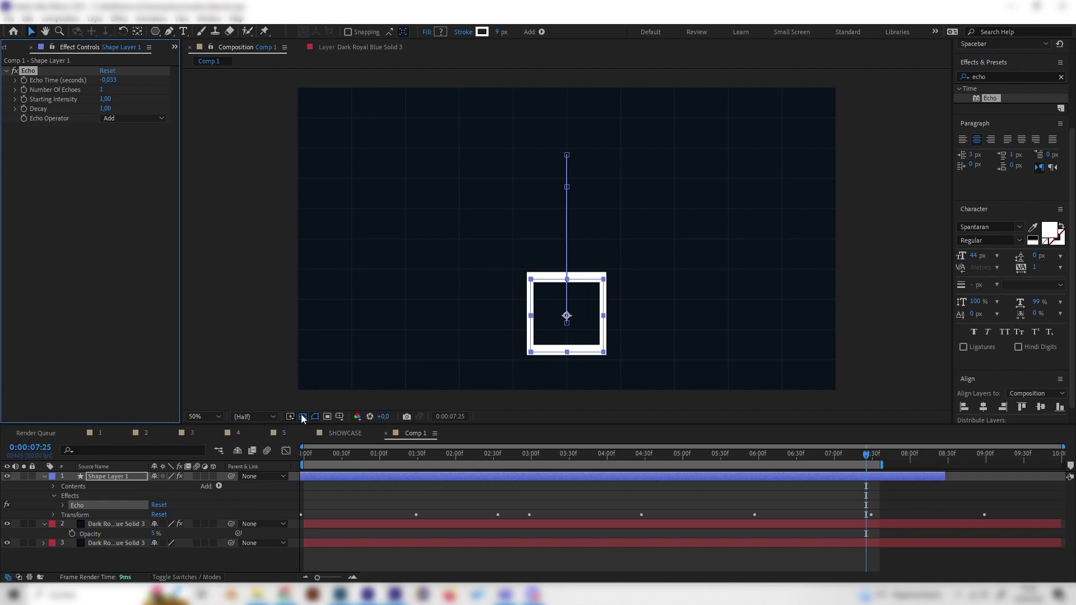
left_click(308, 454)
key("space")
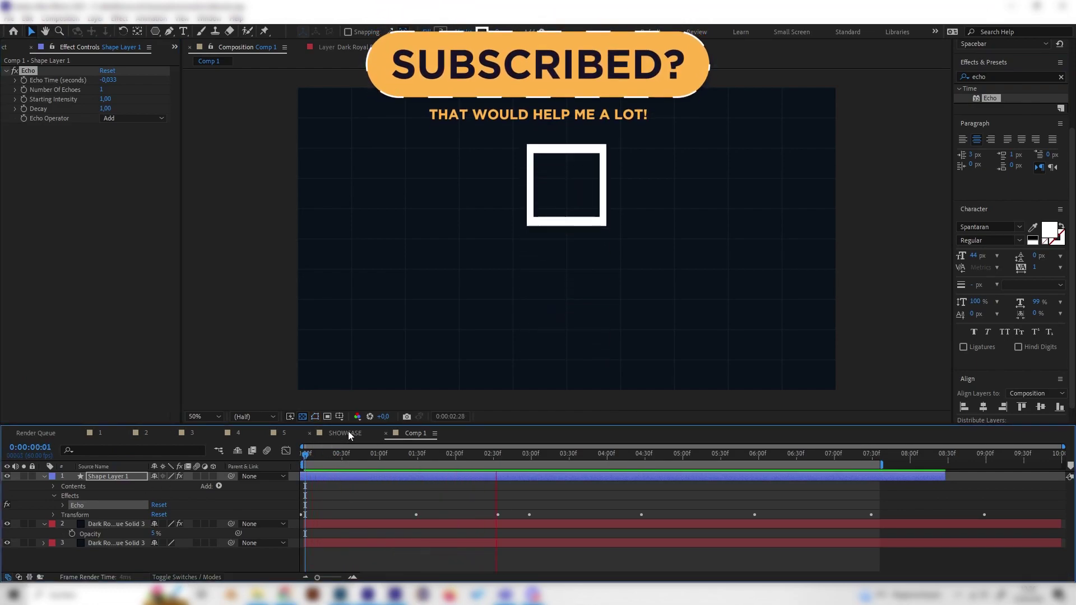
key("space")
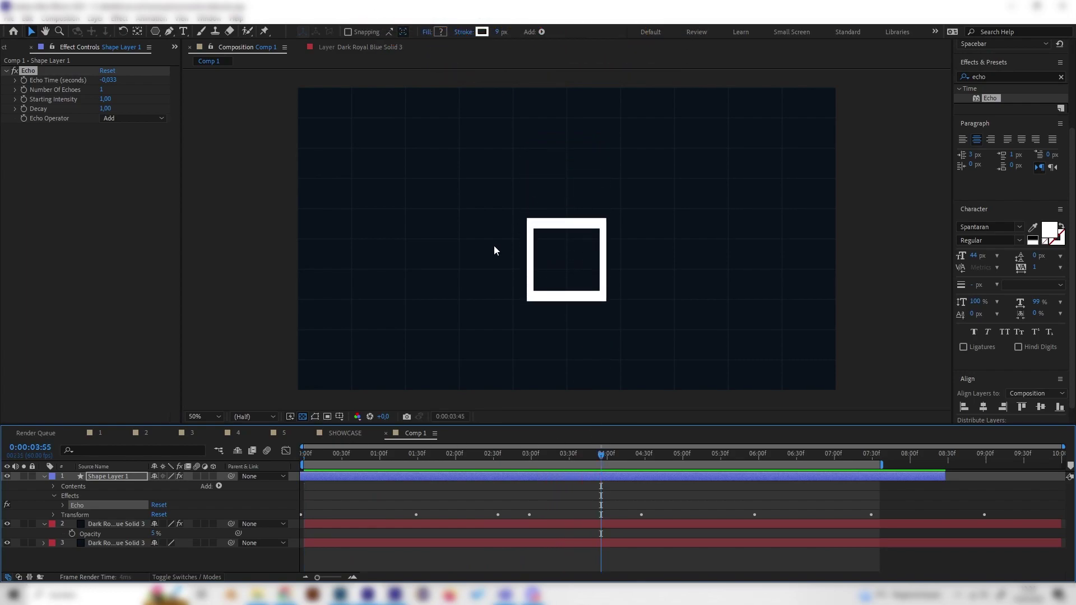
key("slash")
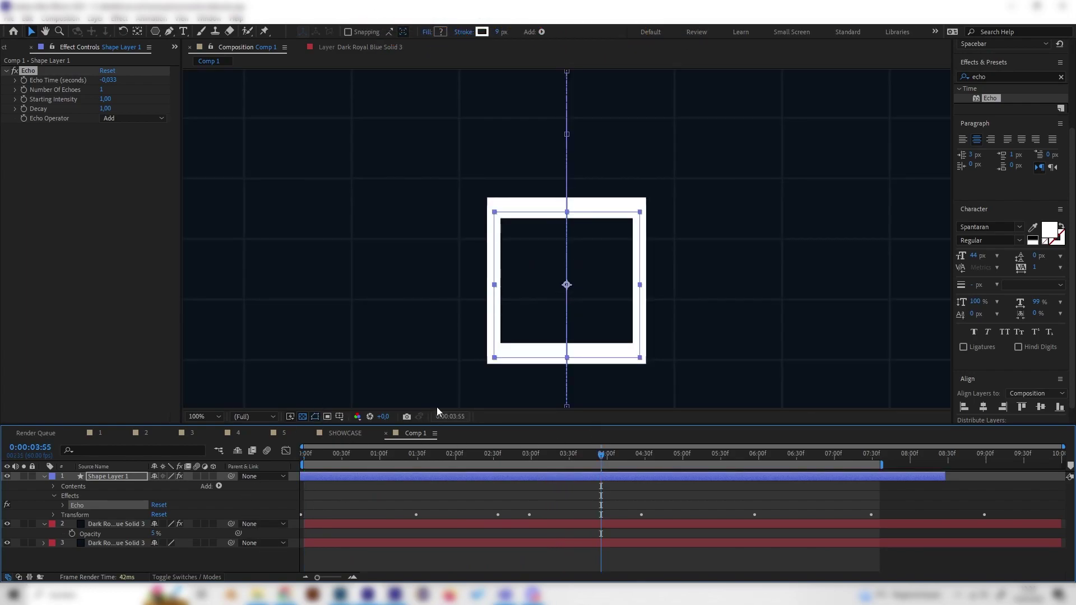
key("comma")
left_click(326, 502)
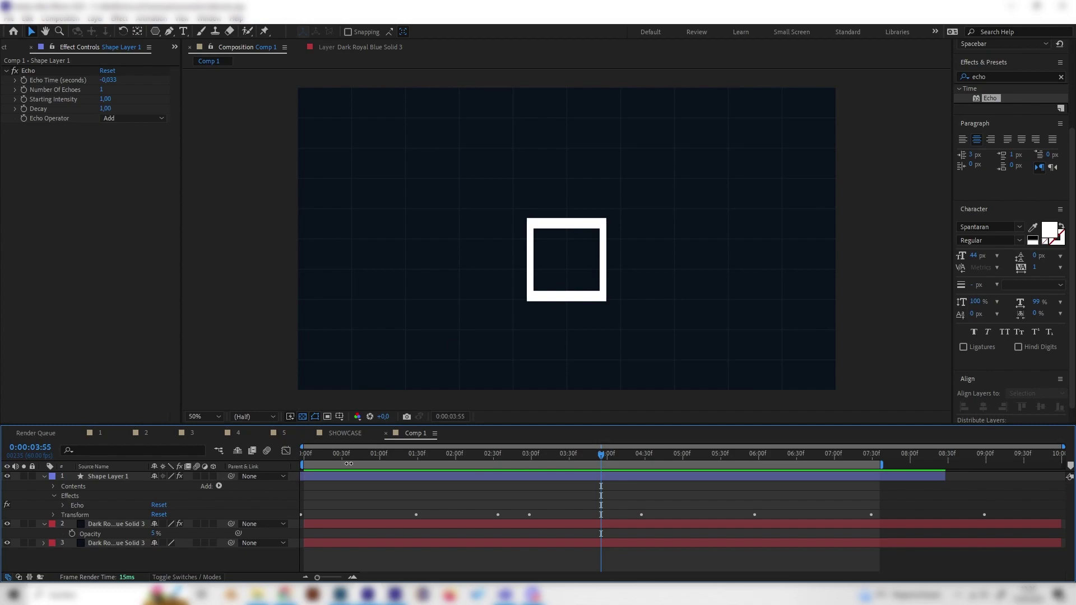
Set Echo's Number Of Echoes to 10 and preview the smeared white square
left_click_drag(325, 455, 376, 469)
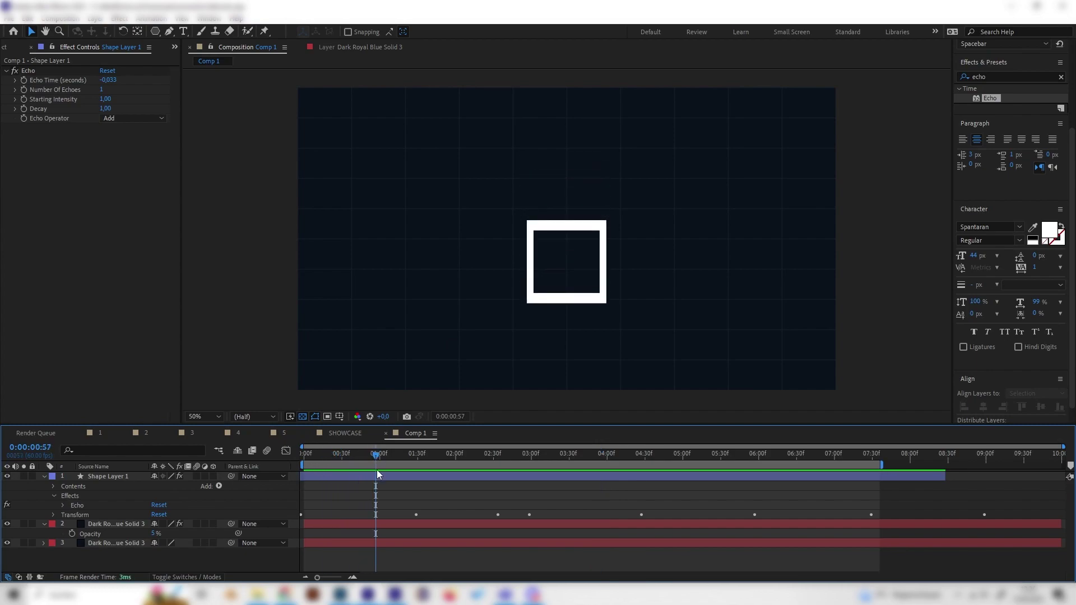
left_click(102, 89)
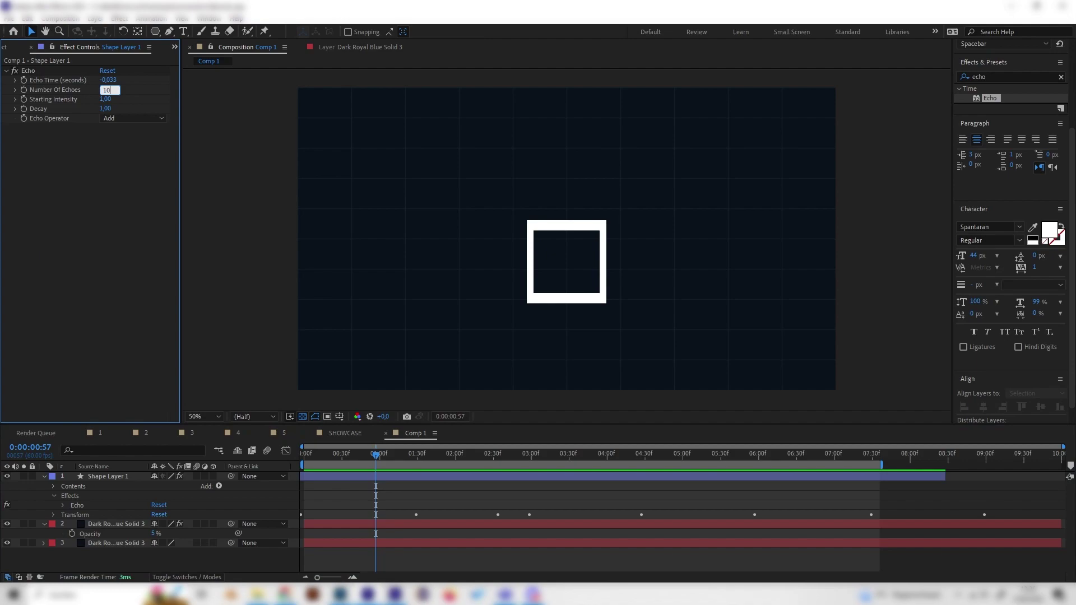
type("10")
key("Return")
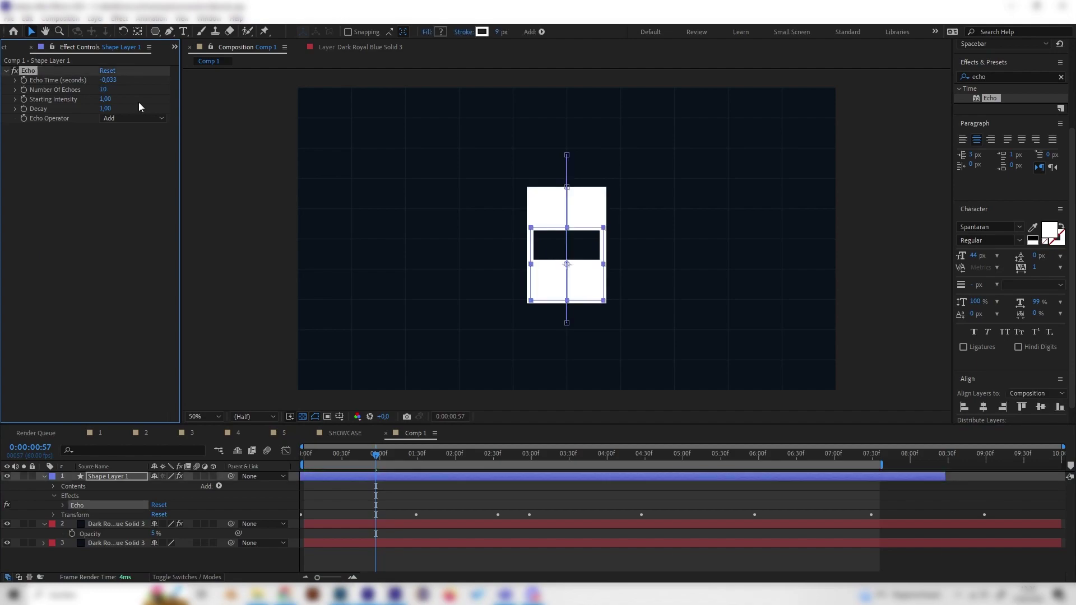
key("space")
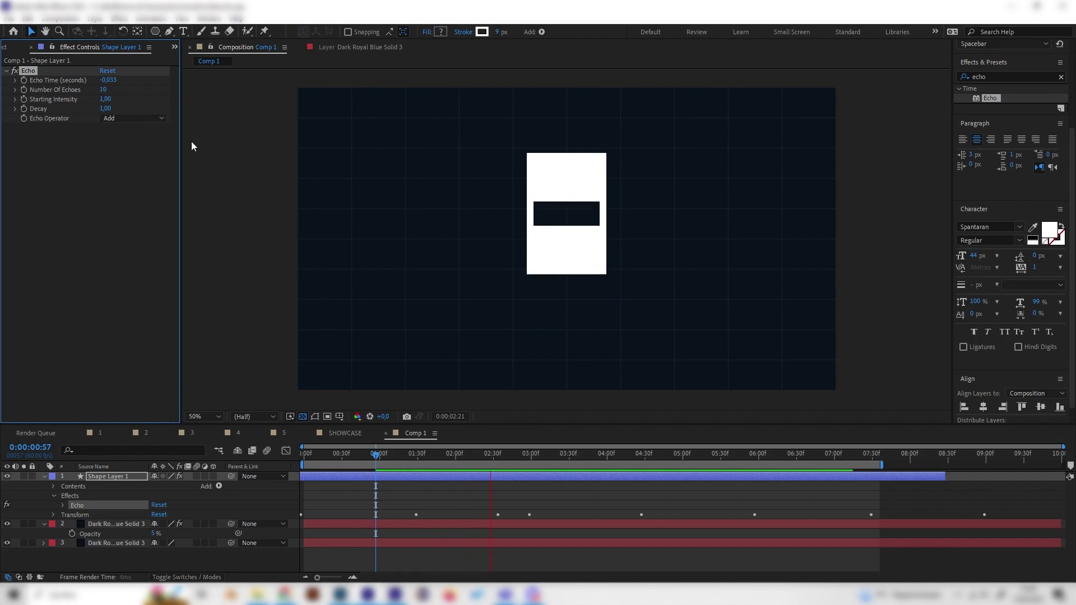
key("space")
key("space")
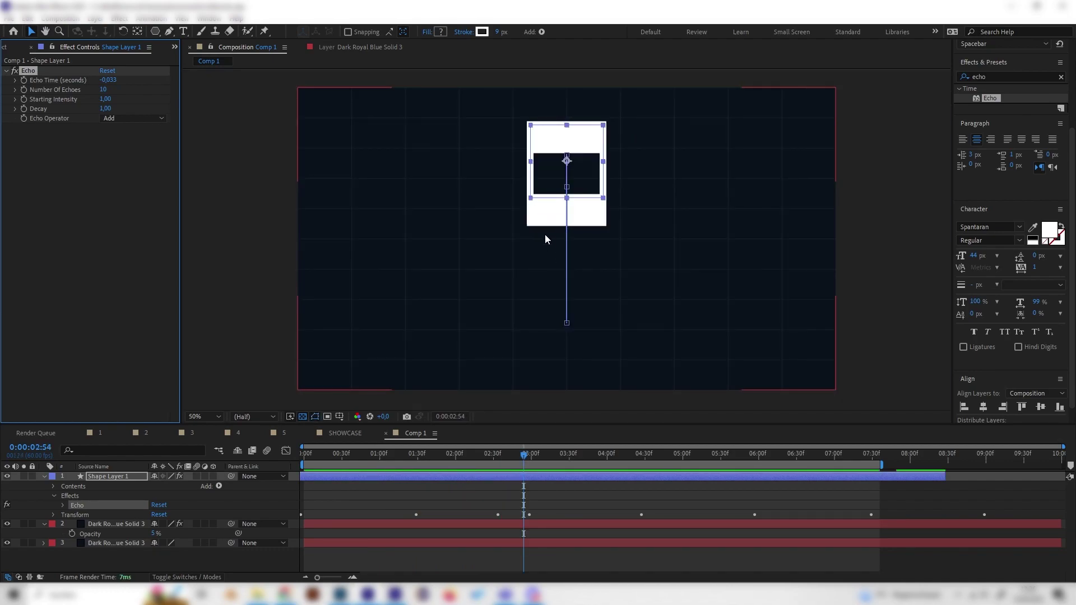
left_click(108, 80)
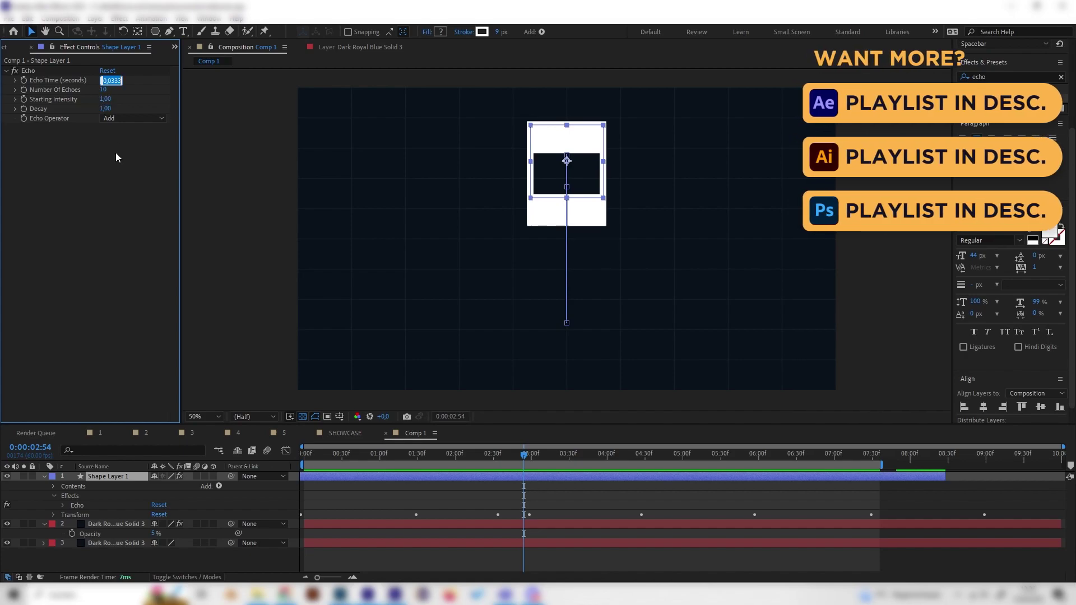
Try an Echo Time of -0,05 and preview the echo spacing
type("-")
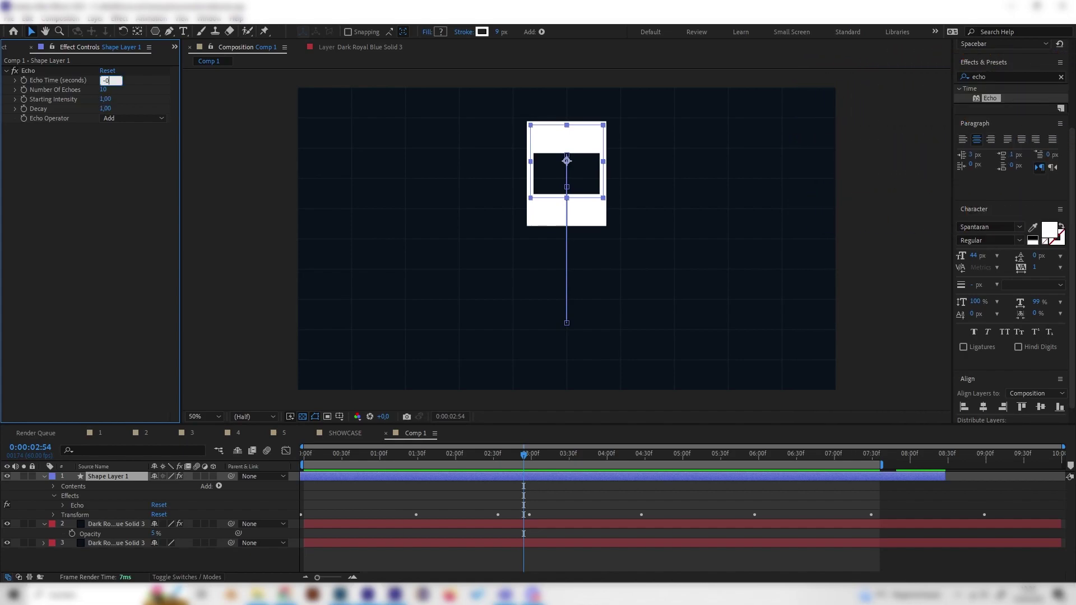
type("0,05")
key("Return")
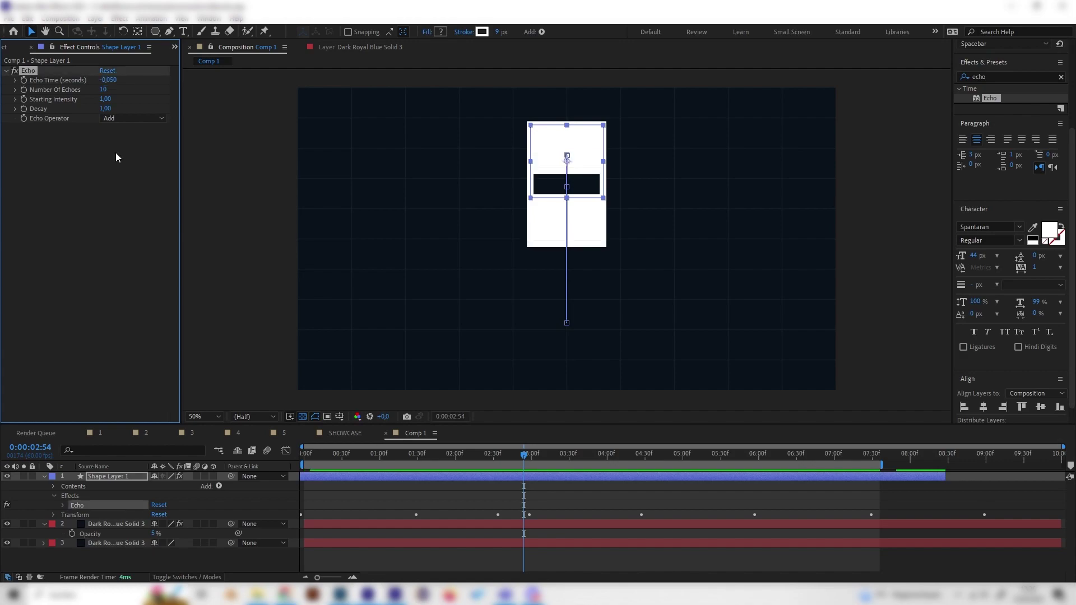
key("space")
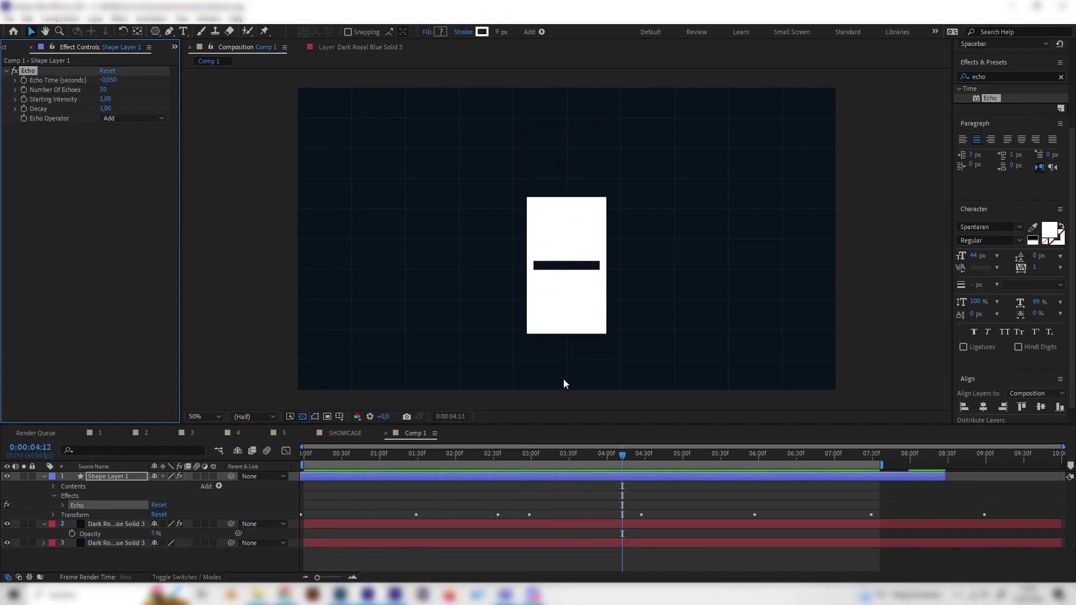
key("space")
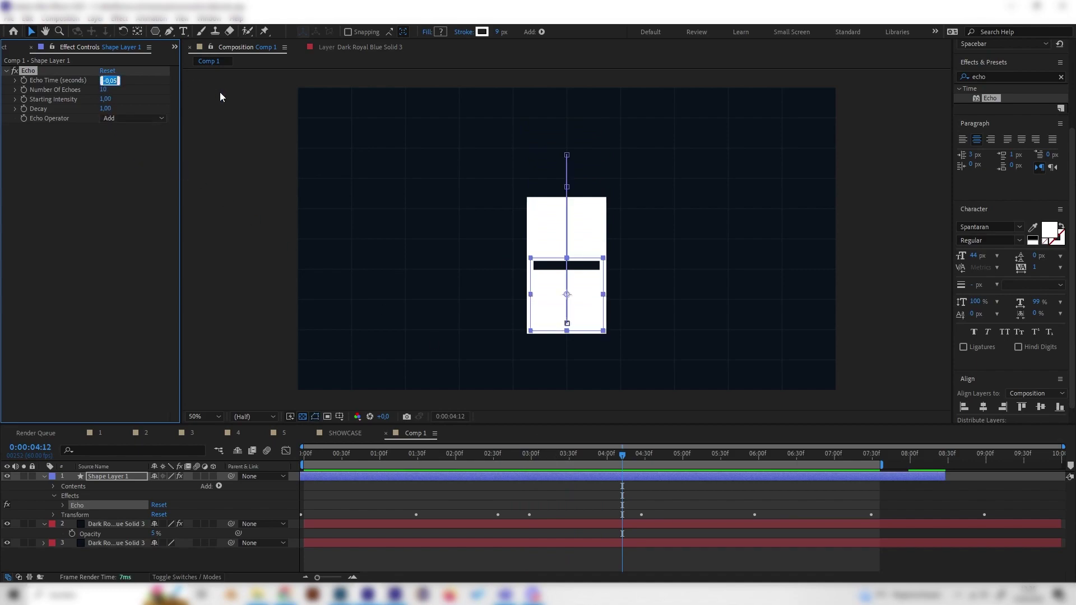
Set Echo Time to -0,090, preview the striped trails, and reselect Shape Layer 1 at 2:22
type("-0,090")
key("Return")
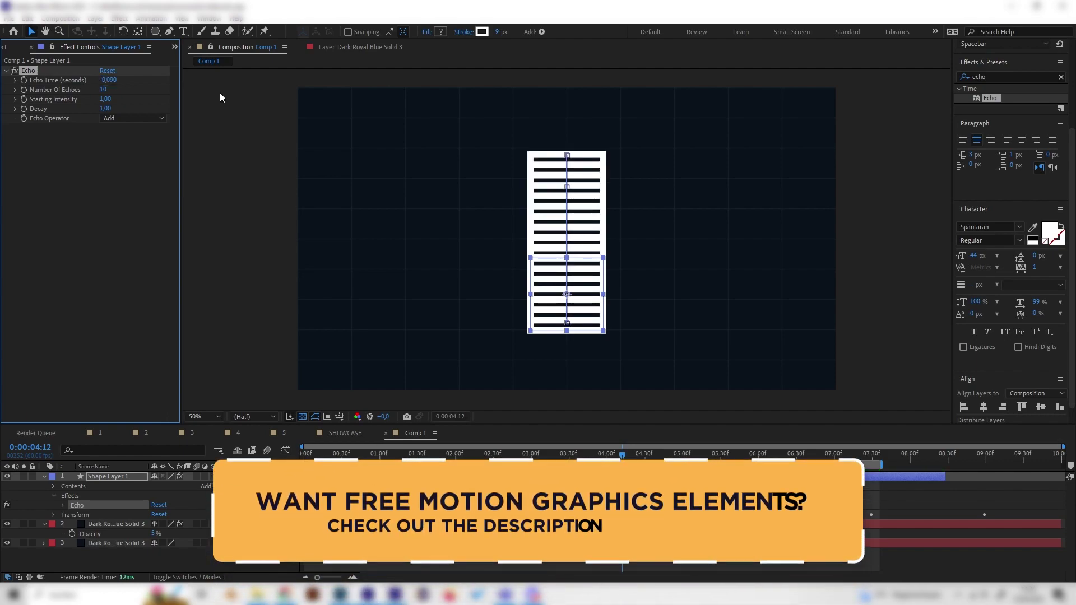
key("space")
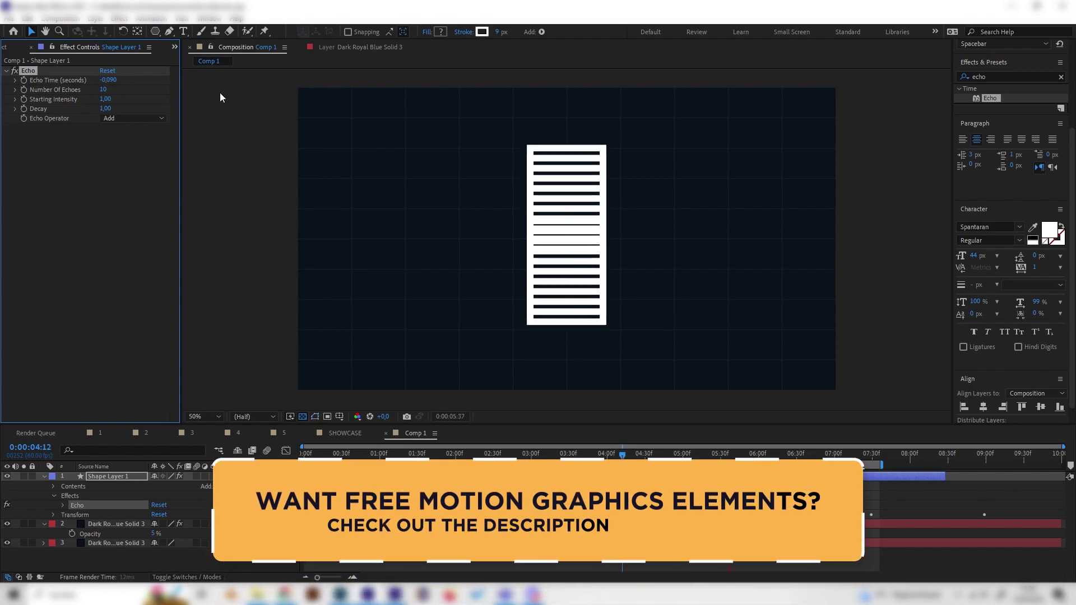
left_click(394, 454)
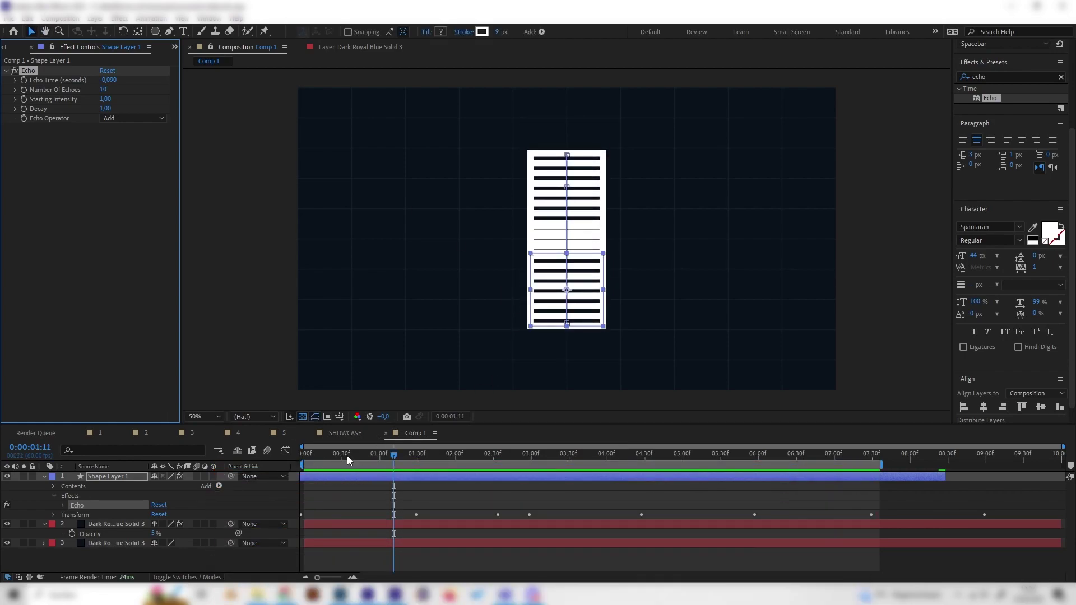
left_click_drag(406, 458, 483, 456)
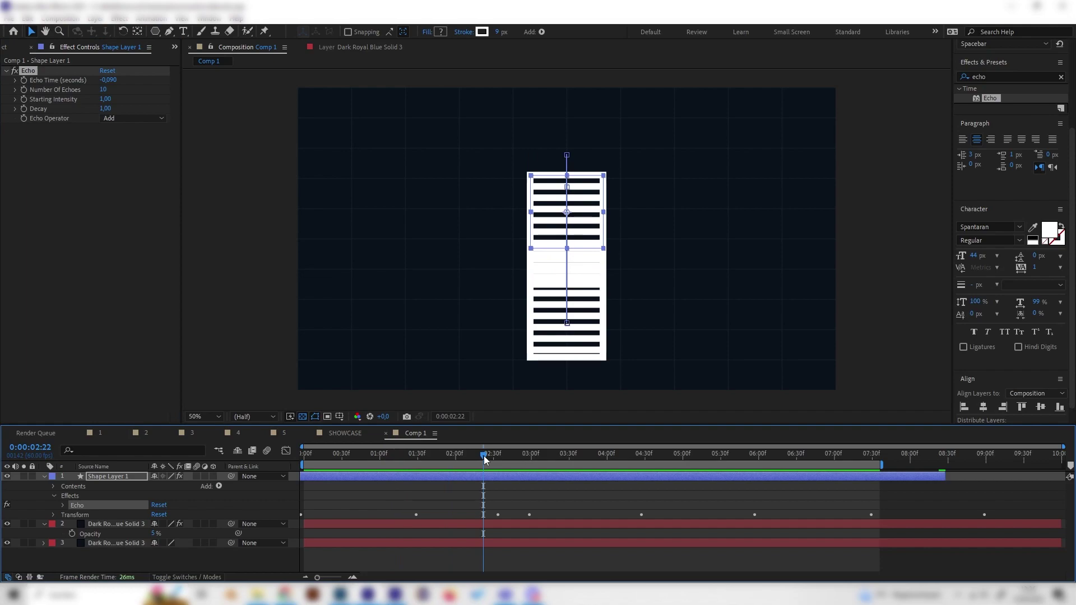
left_click(228, 561)
left_click(125, 476)
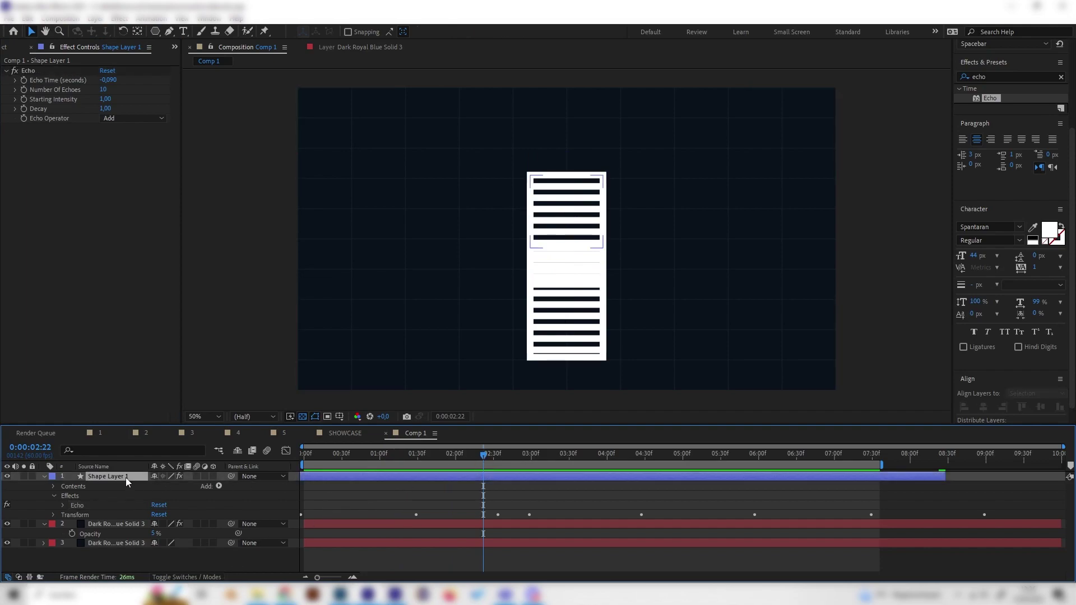
Lower Echo Decay to 0,5 and preview the fading trail
left_click(106, 109)
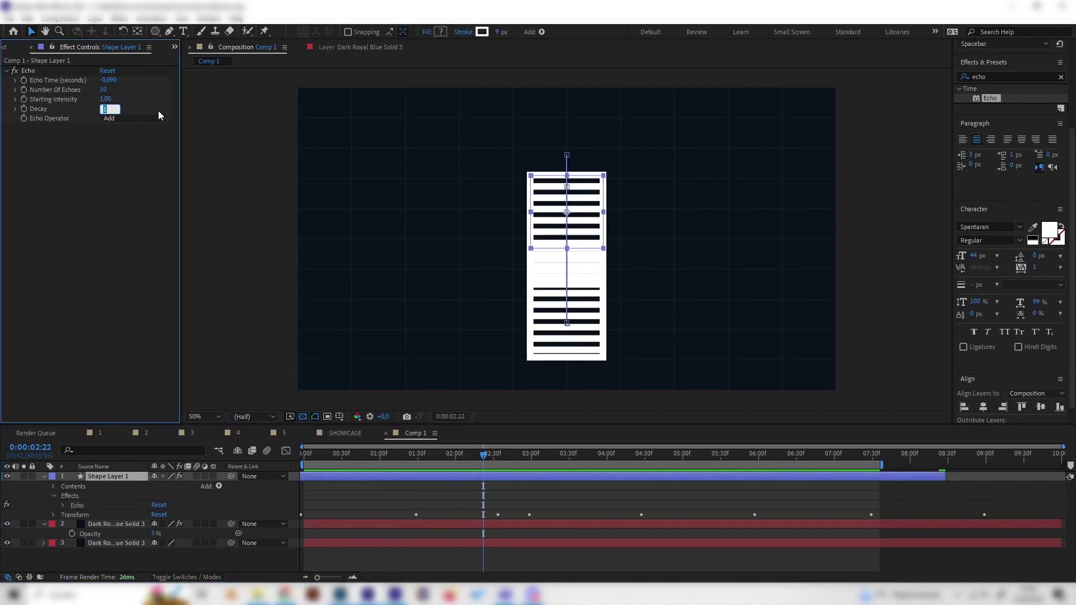
type("0,5")
key("Return")
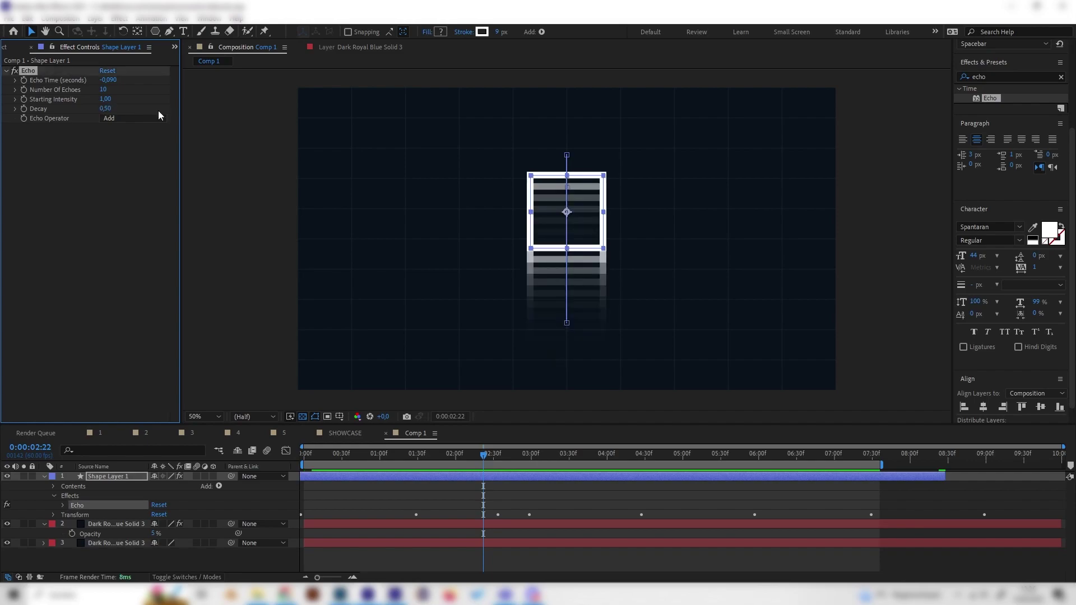
key("space")
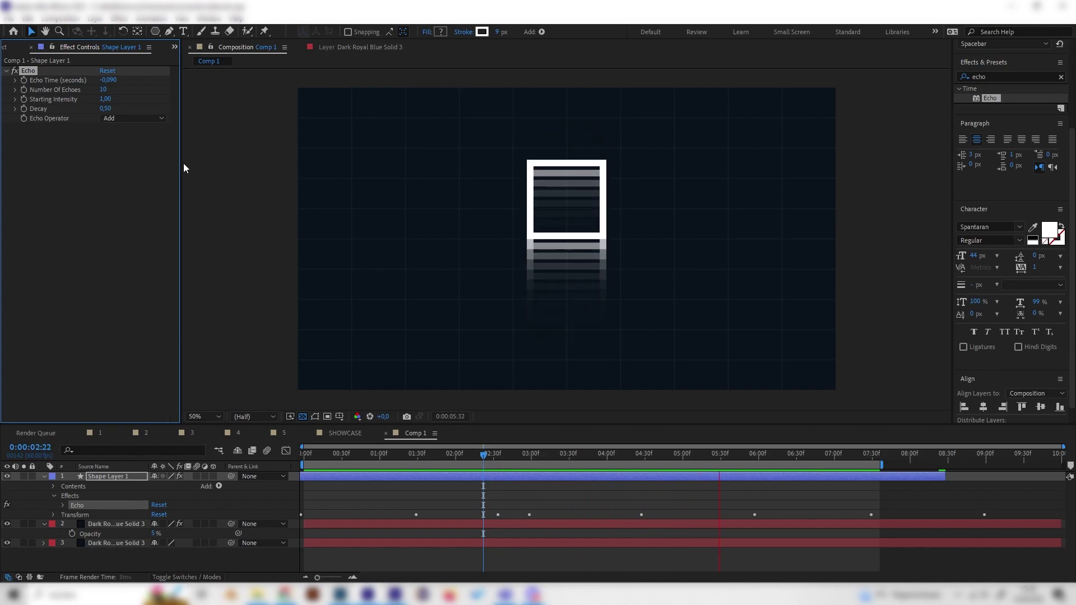
left_click_drag(549, 452, 498, 452)
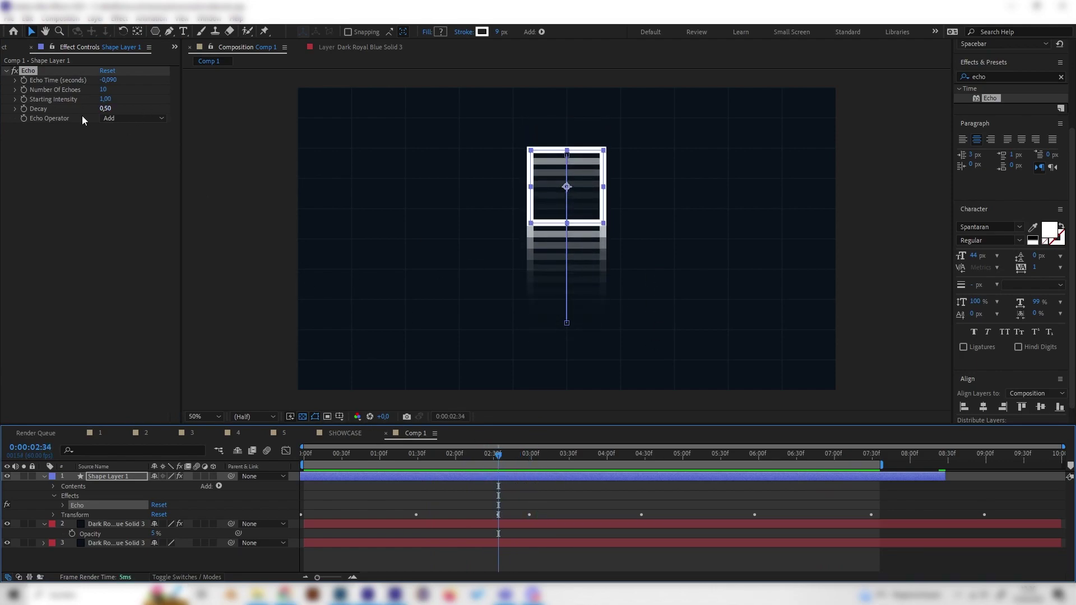
Change Echo Time back to -0,050 and preview the tighter fading trail
left_click(105, 110)
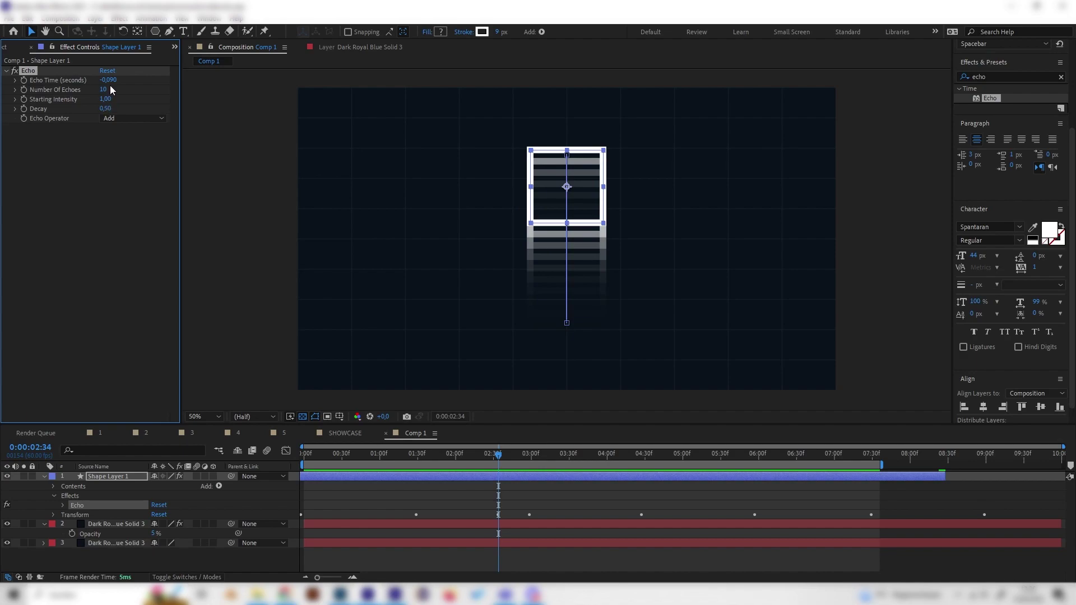
type("-")
left_click(112, 153)
key("space")
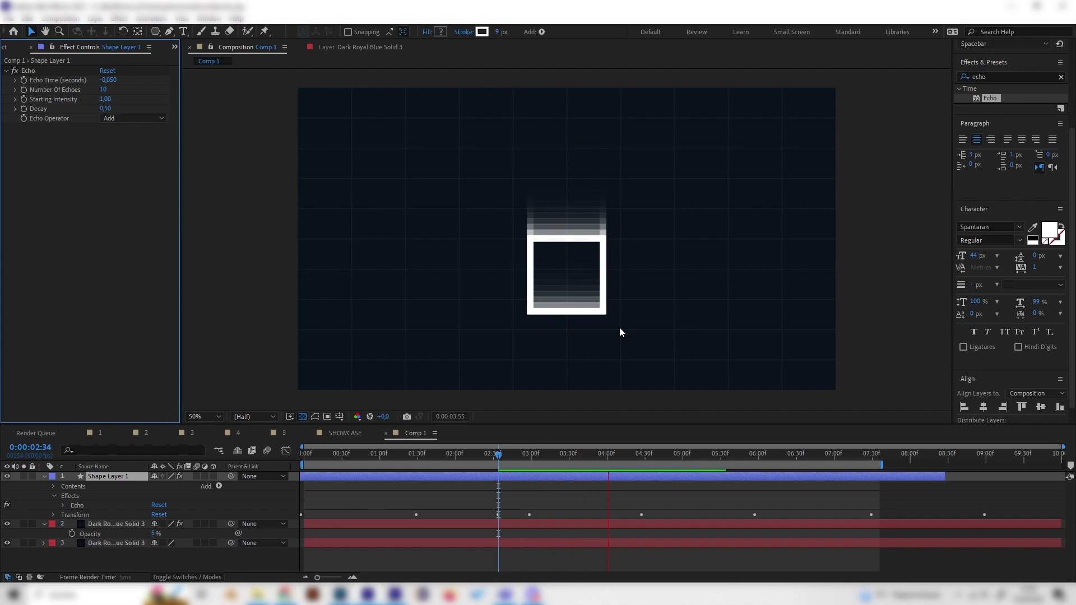
key("space")
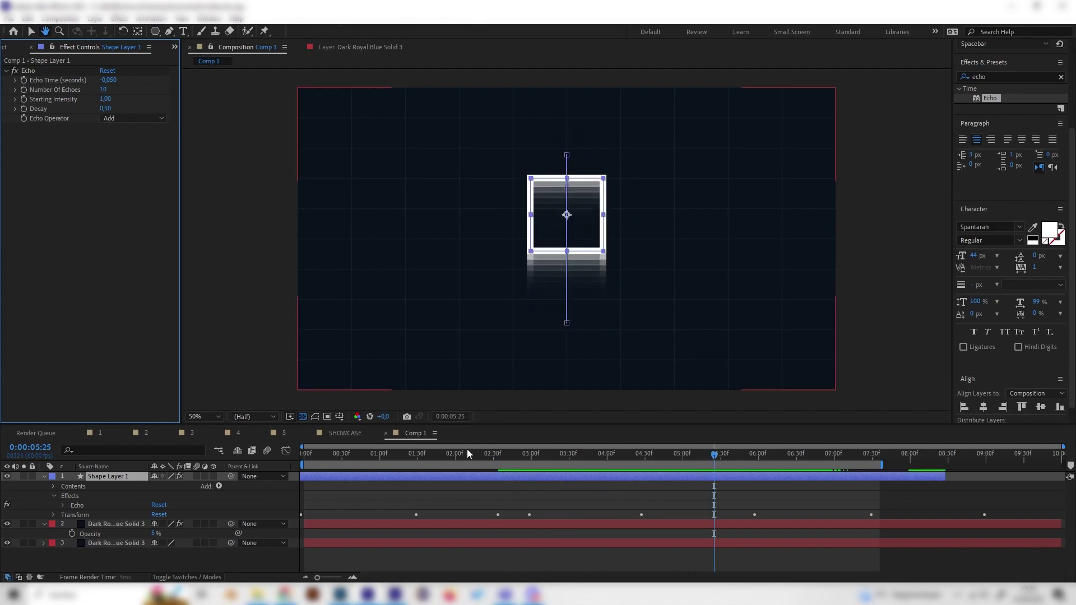
Raise Number Of Echoes to 20 and preview the denser trail
left_click(388, 453)
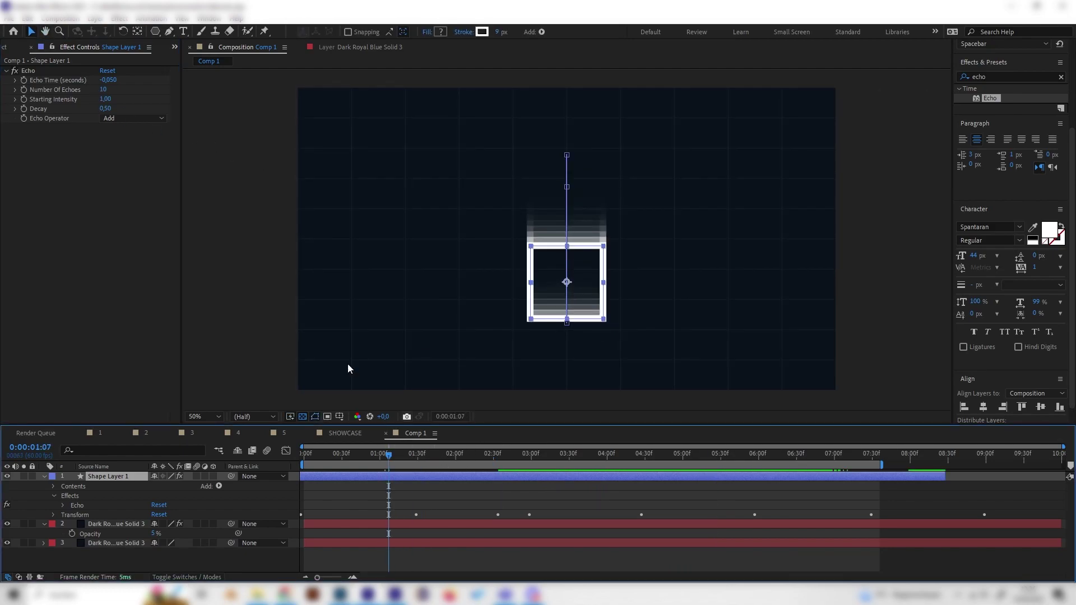
left_click(104, 89)
type("20")
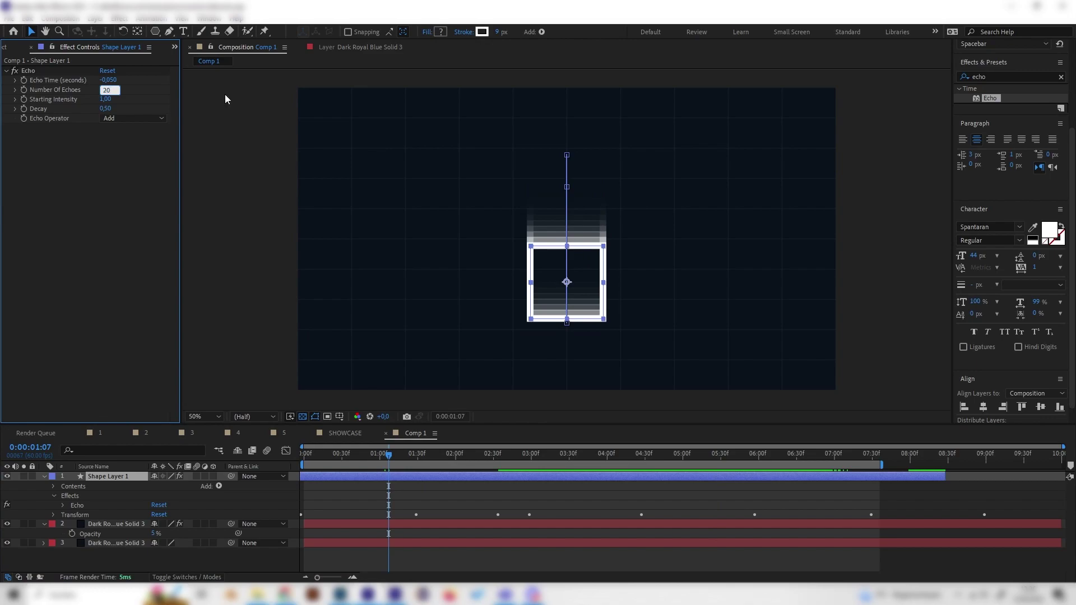
key("Return")
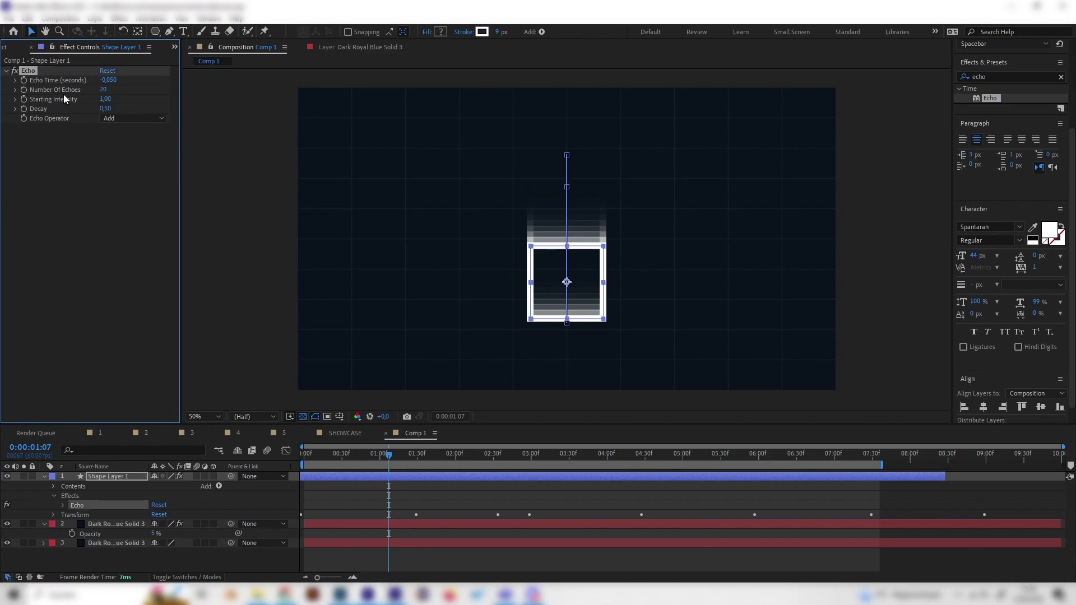
key("space")
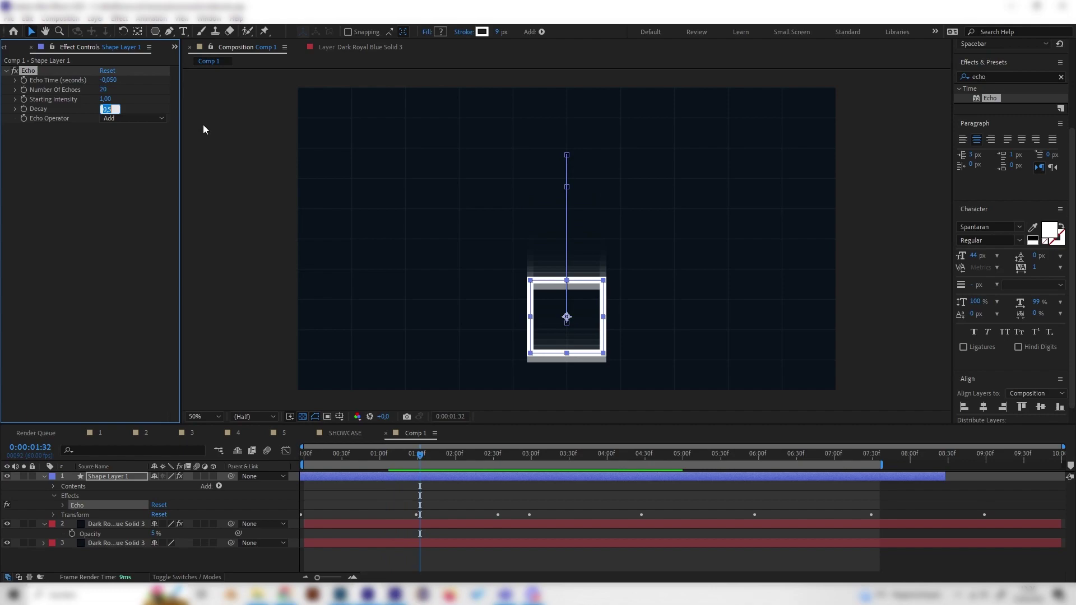
Set Echo Decay to 0,80 and scrub the timeline to check the long fading trail
type("0")
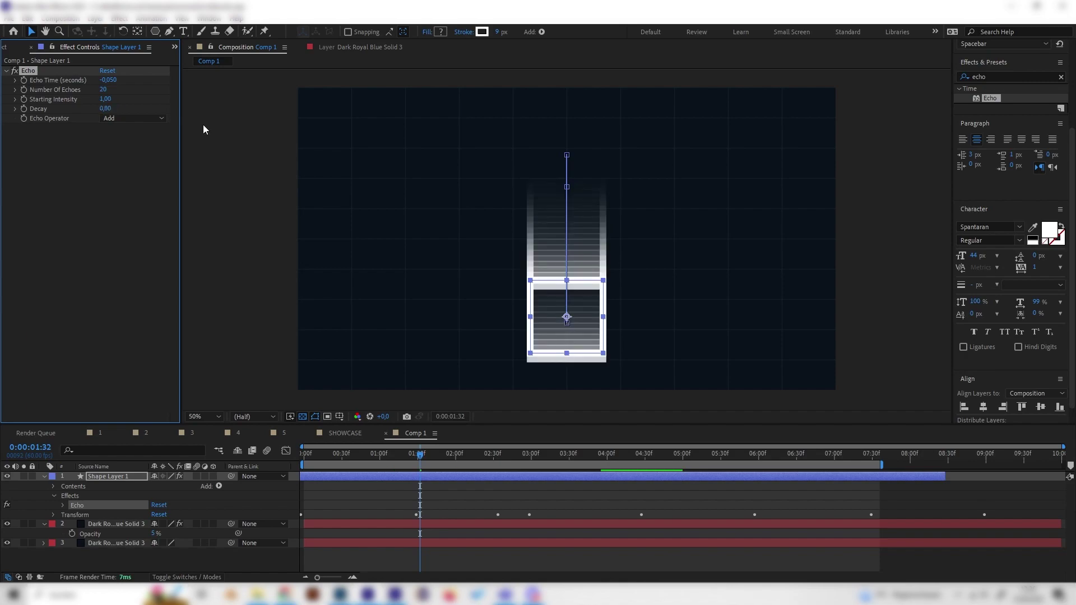
key("space")
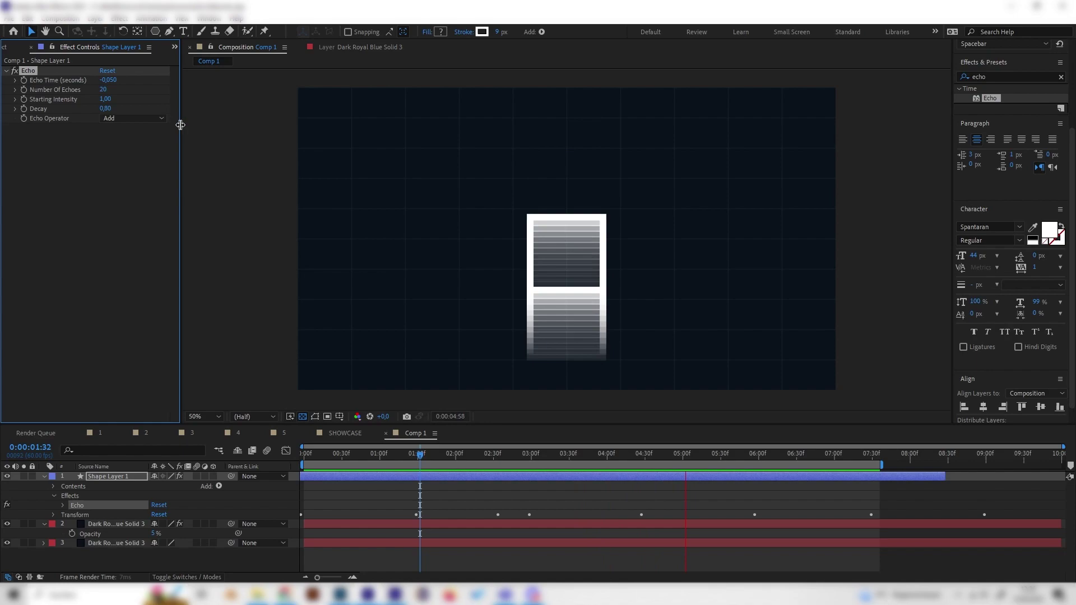
left_click(328, 454)
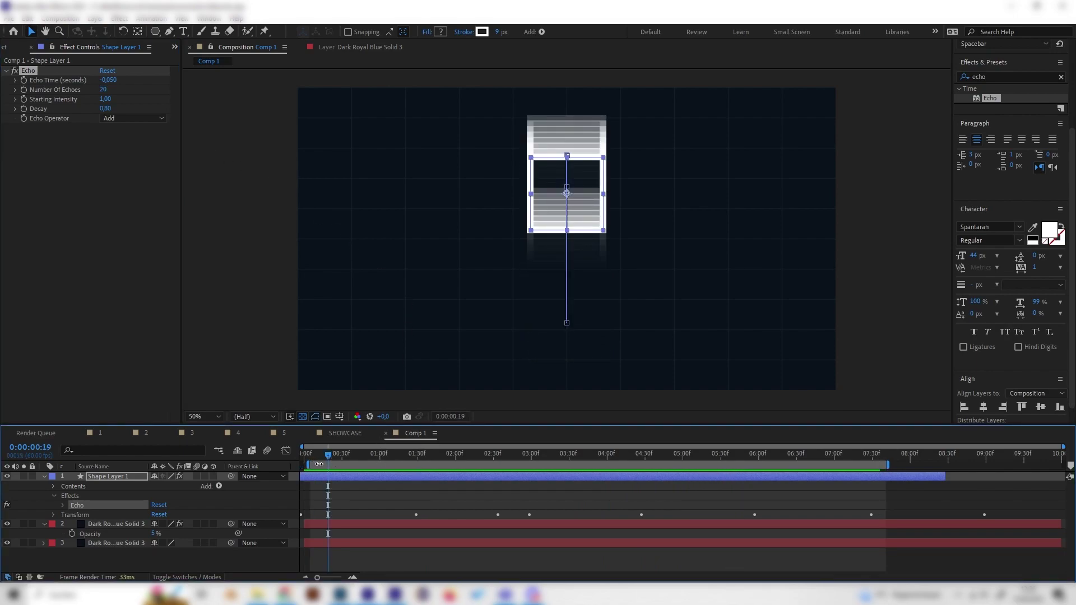
left_click_drag(327, 459, 394, 457)
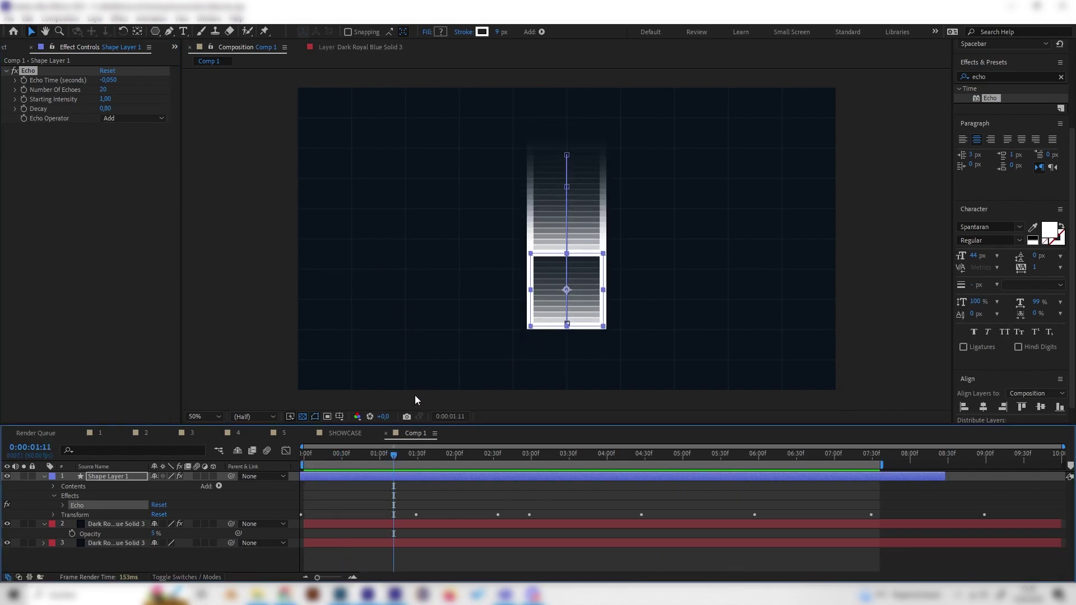
left_click(390, 455)
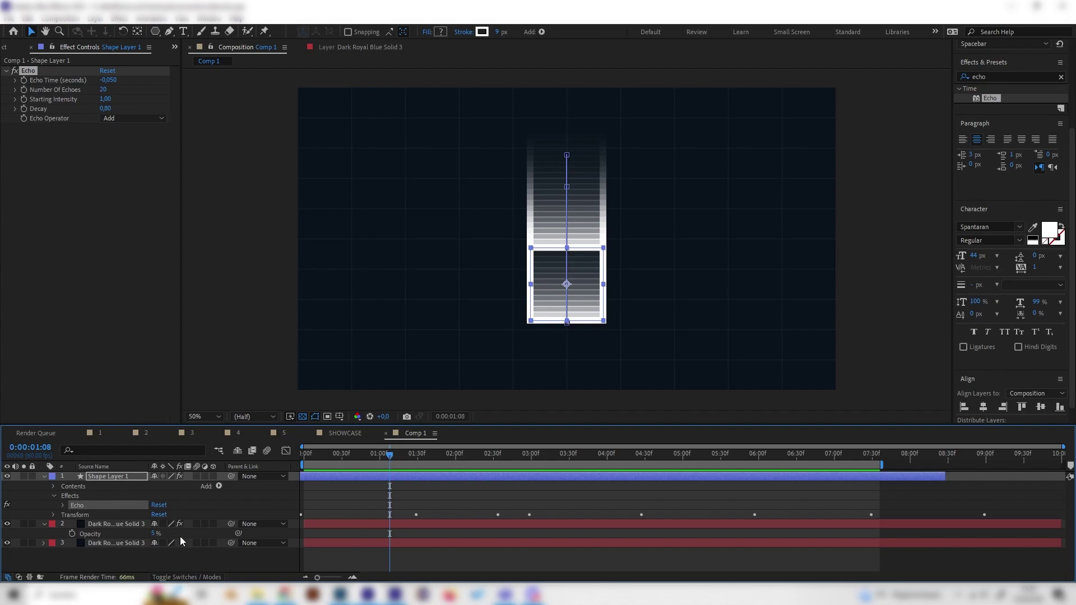
Keyframe Rotation from 0 at 0:00 to 720 degrees at 7:27 and preview the spin
key("r")
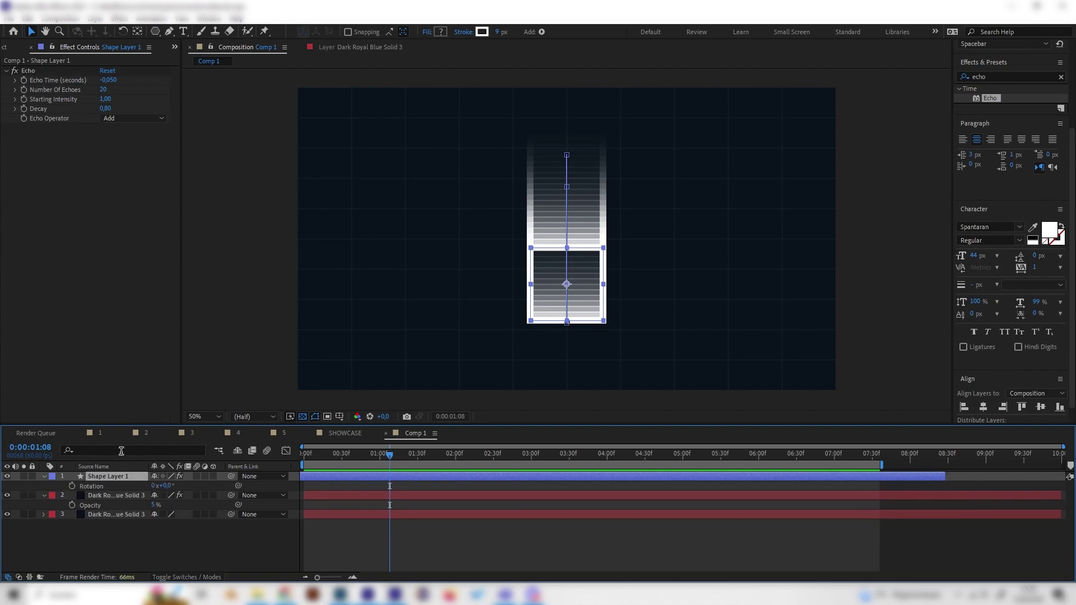
left_click_drag(318, 461, 304, 453)
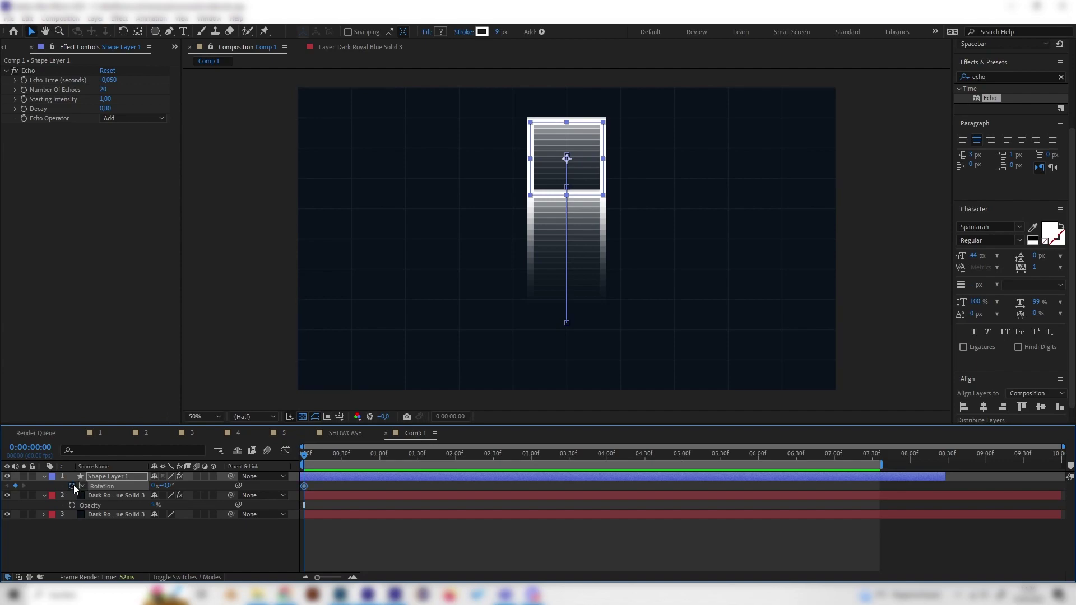
left_click(867, 453)
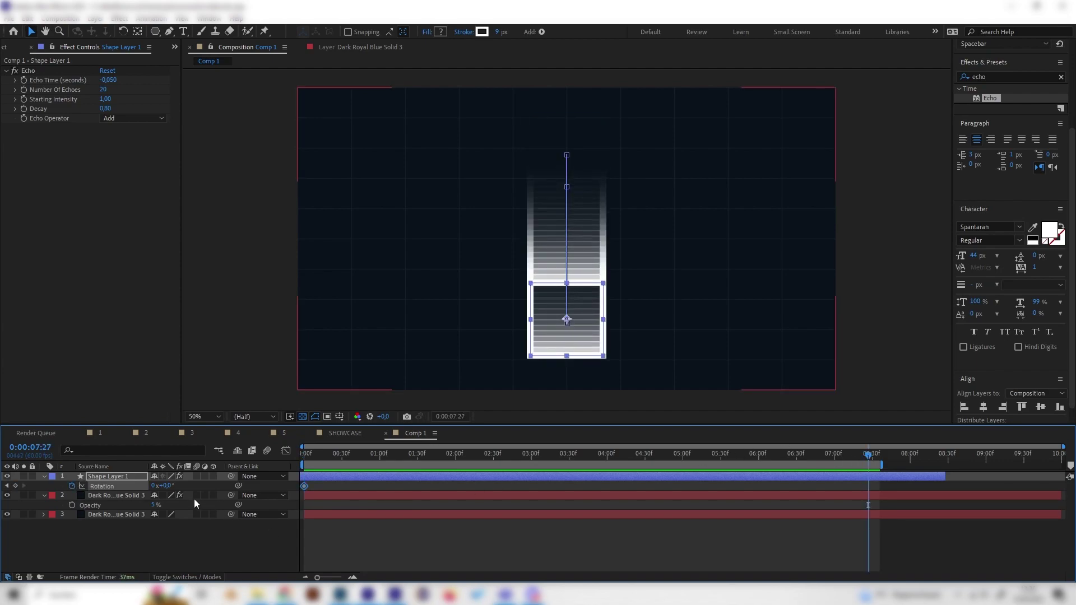
left_click(170, 485)
type("720")
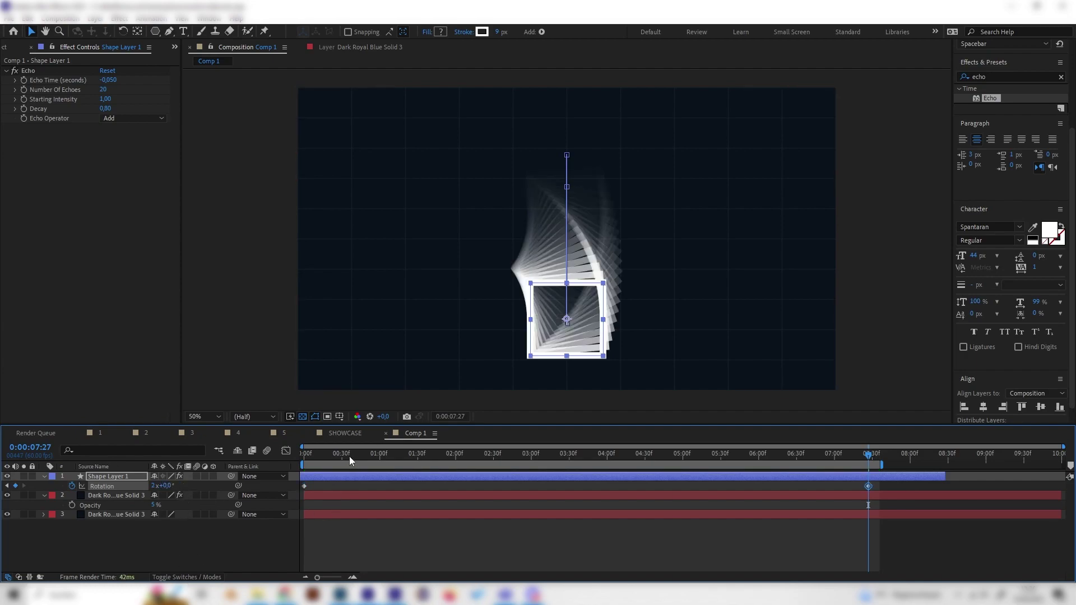
key("Home")
key("space")
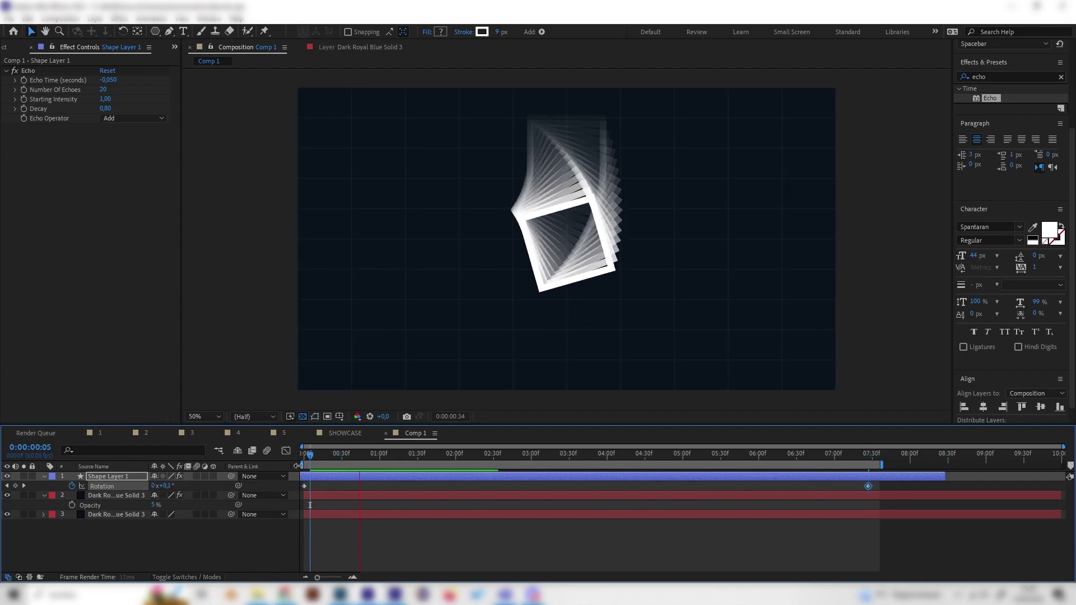